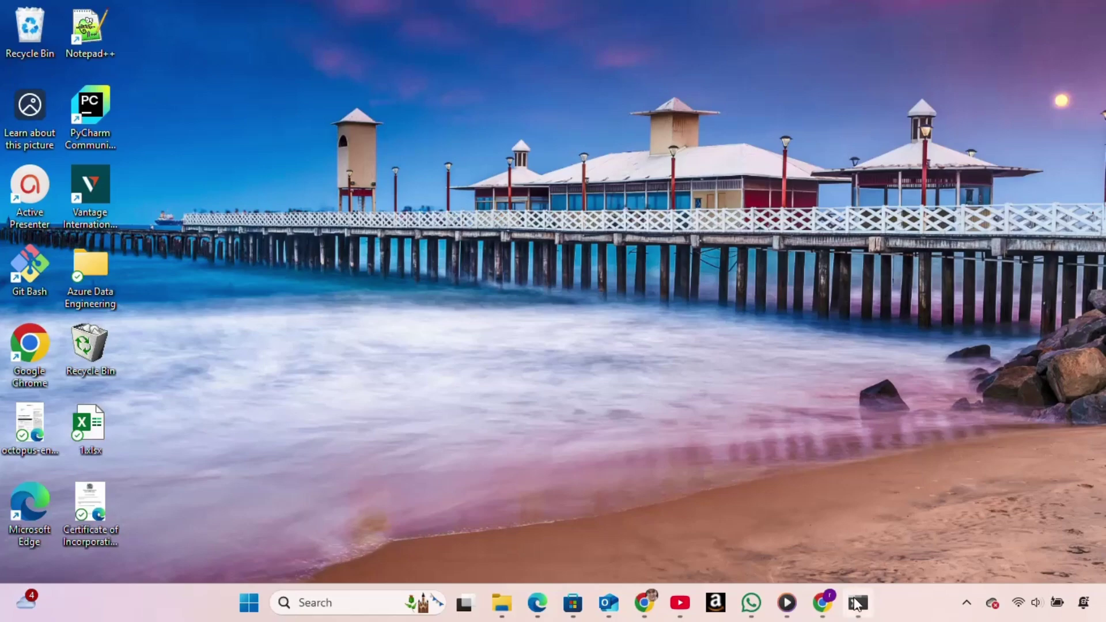
# Run 'java --version' in Command Prompt and see it is not recognized
pyautogui.click(857, 602)
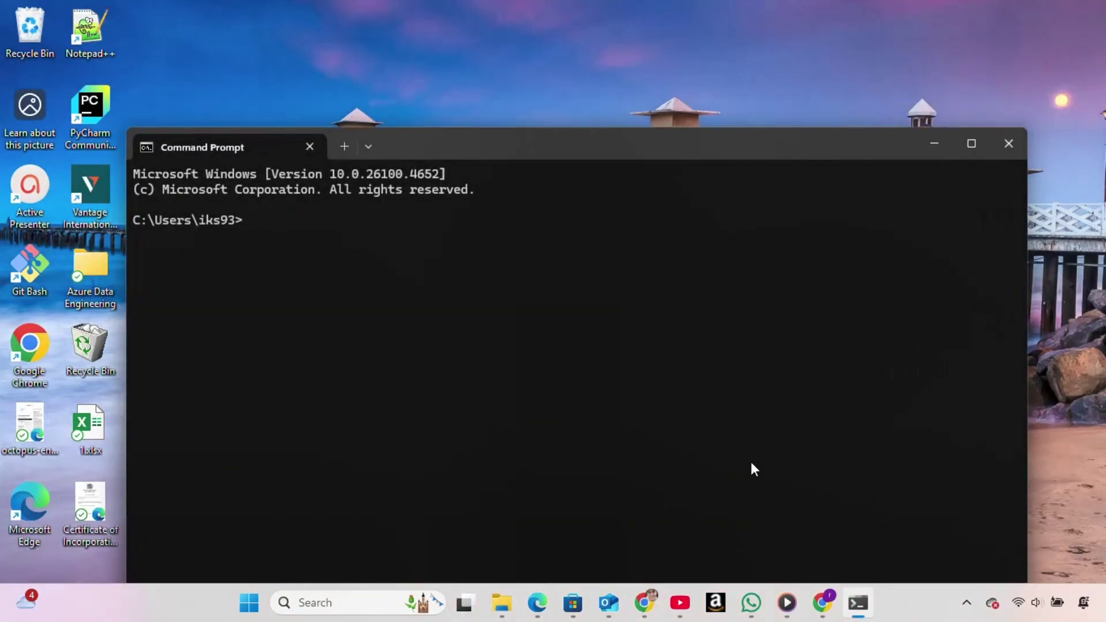
pyautogui.write('java --version')
pyautogui.press('Return')
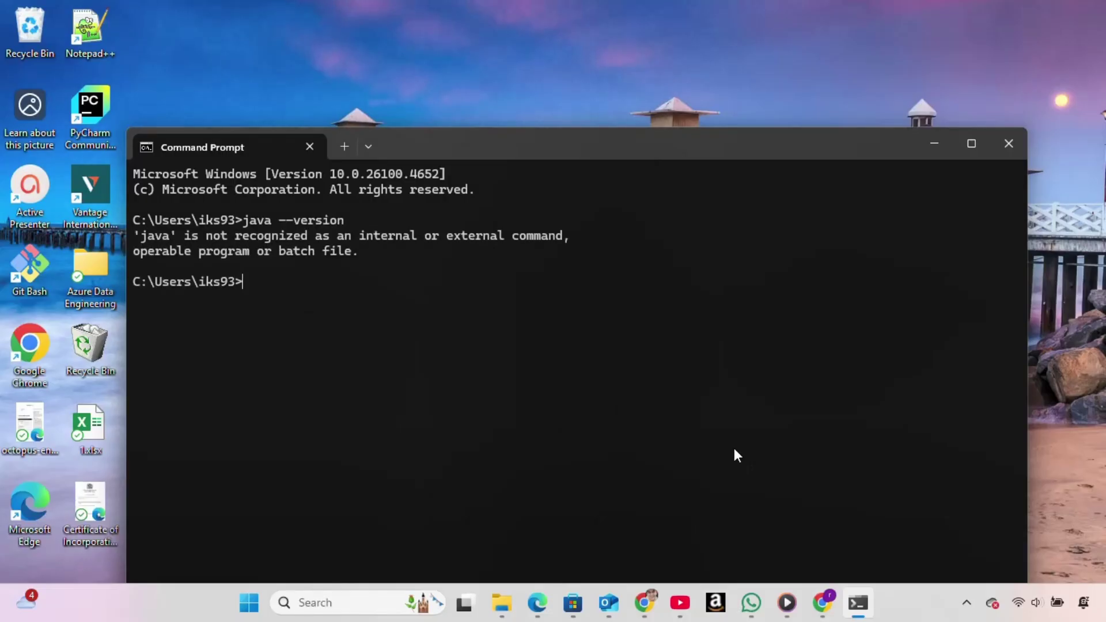
# Run 'javac --version' and see it is also not recognized
pyautogui.moveTo(316, 311); pyautogui.dragTo(190, 266)
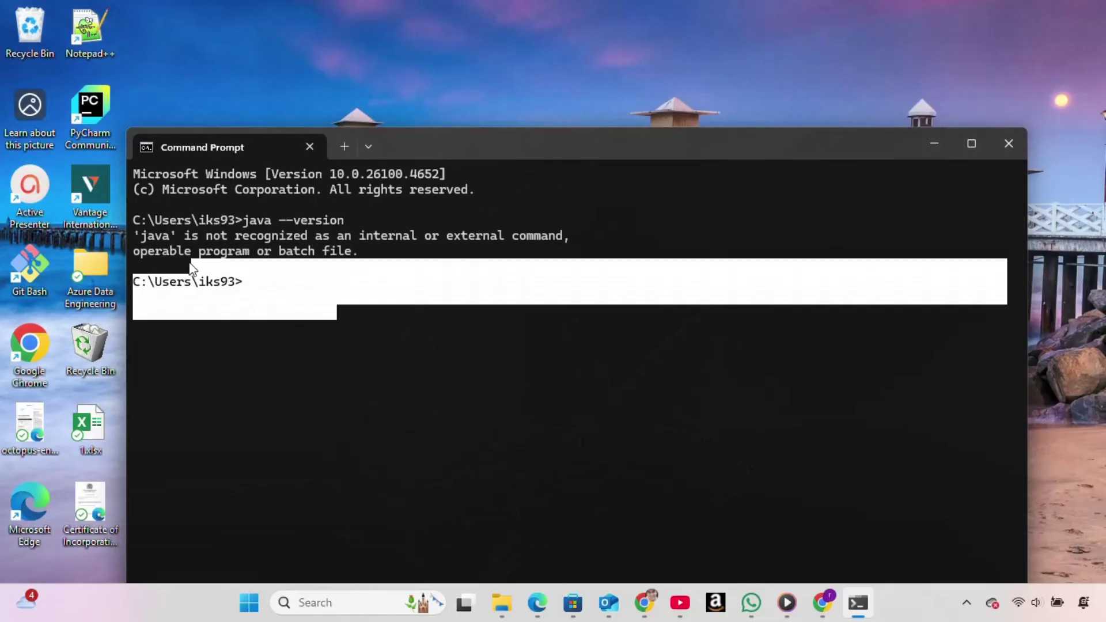
pyautogui.click(298, 226)
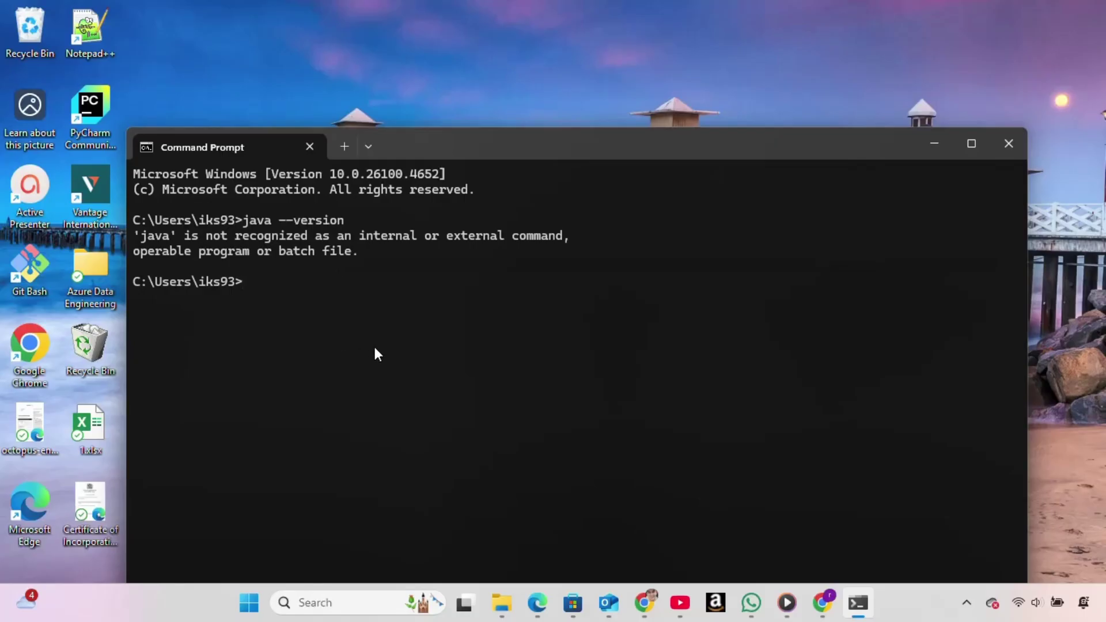
pyautogui.press('Up')
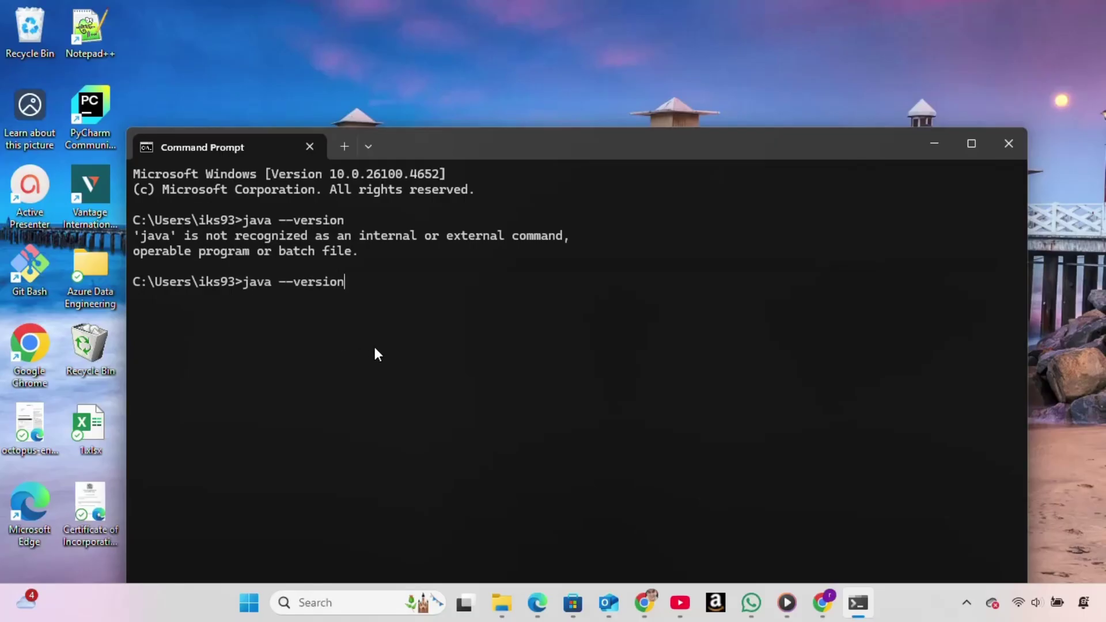
pyautogui.press('Left')
pyautogui.press('Left')
pyautogui.press('Left')
pyautogui.press('Left')
pyautogui.press('Left')
pyautogui.press('Left')
pyautogui.press('Left')
pyautogui.press('Left')
pyautogui.press('Left')
pyautogui.press('Left')
pyautogui.write('c')
pyautogui.press('Return')
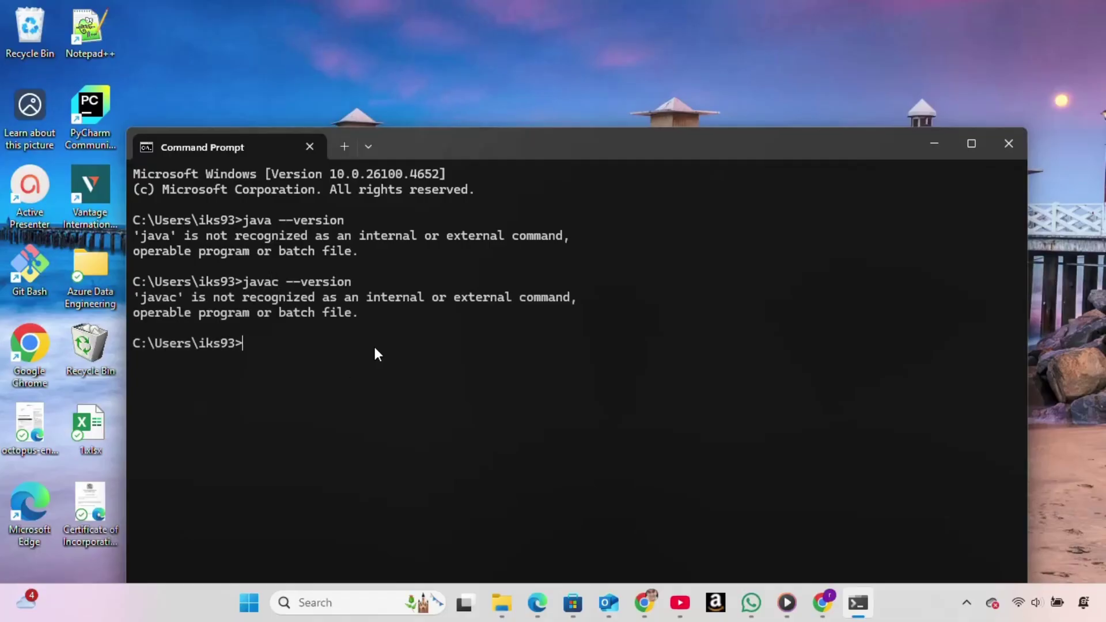
# Switch from Command Prompt to Chrome and Google search for 'adoptium'
pyautogui.click(933, 149)
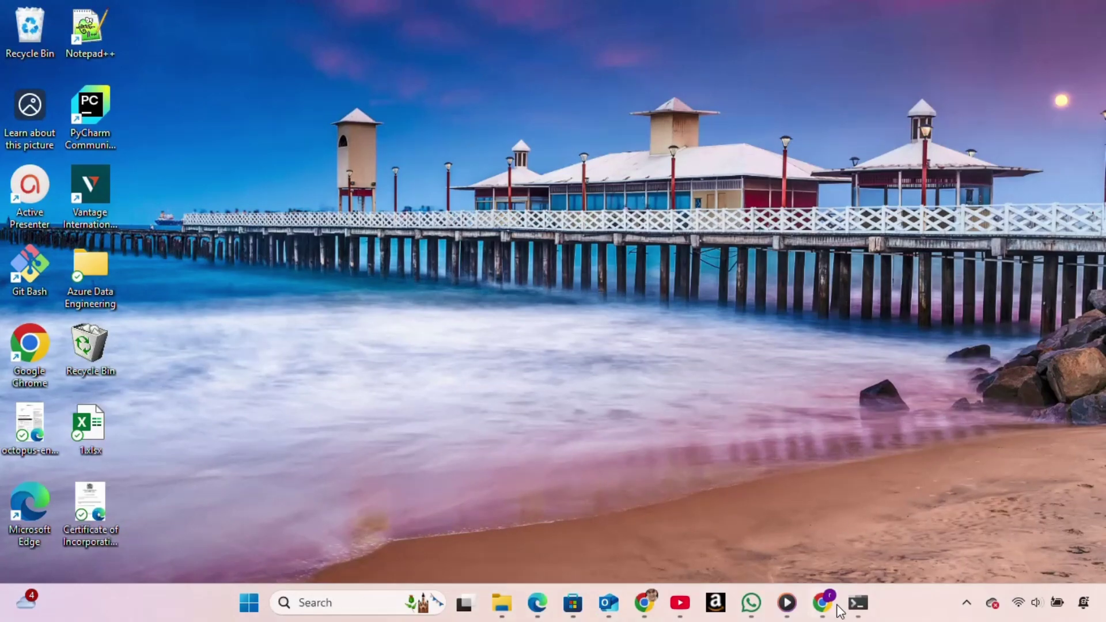
pyautogui.moveTo(822, 603)
pyautogui.click(821, 527)
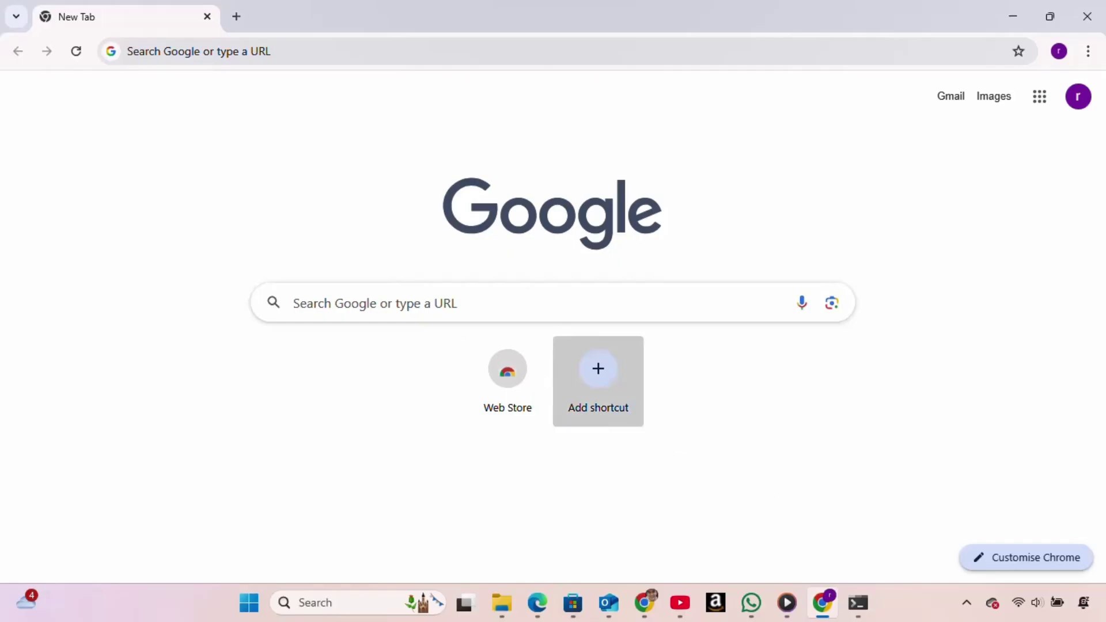
pyautogui.click(386, 288)
pyautogui.write('a')
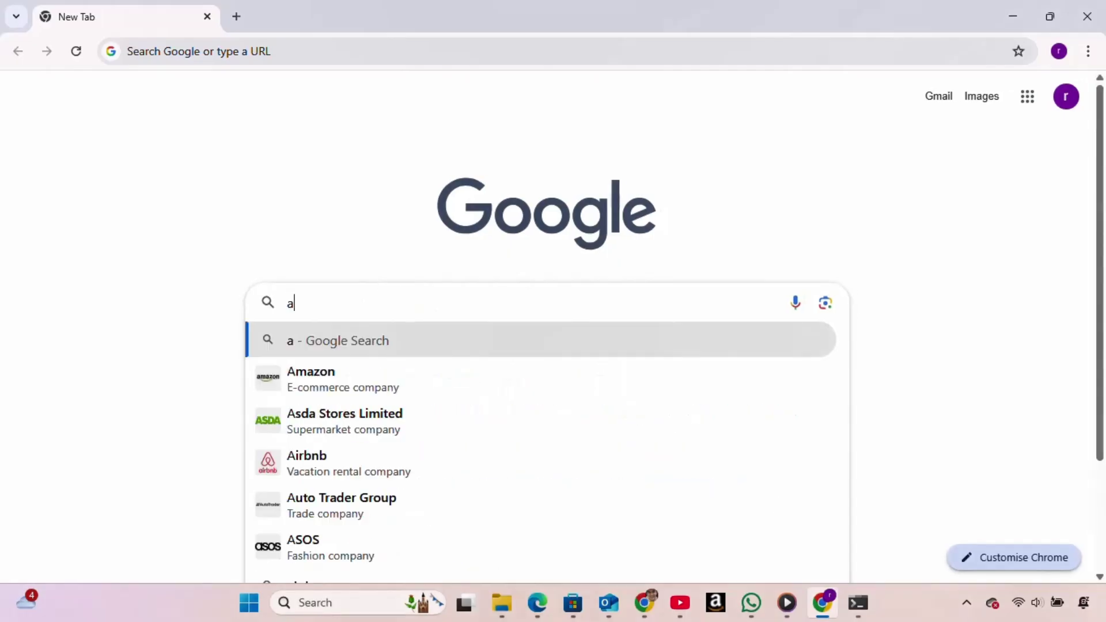
pyautogui.write('doptium')
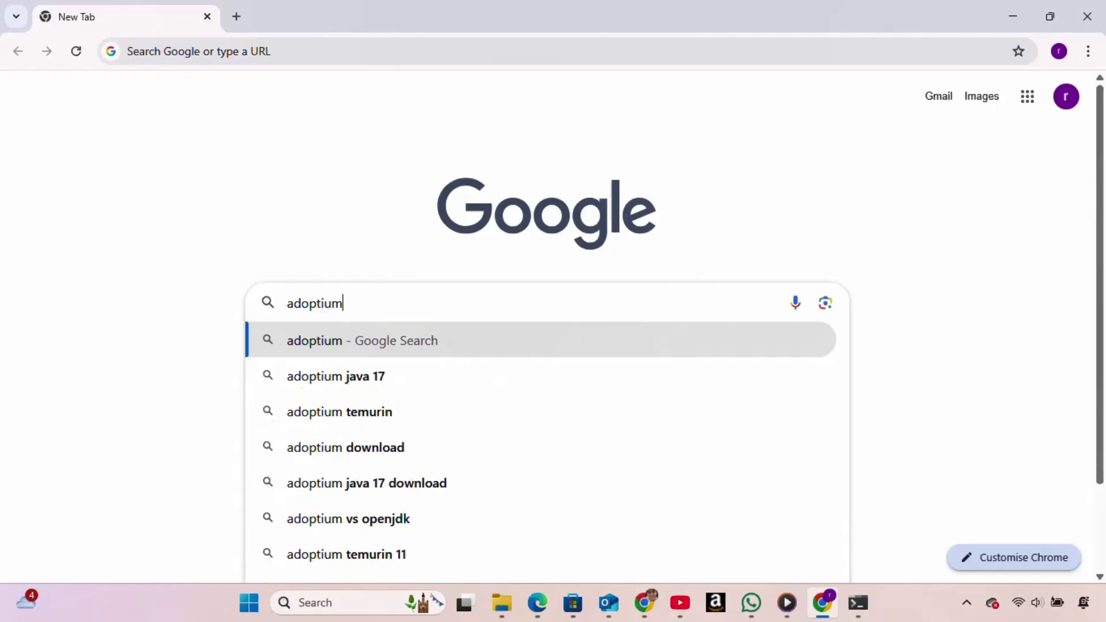
pyautogui.press('Return')
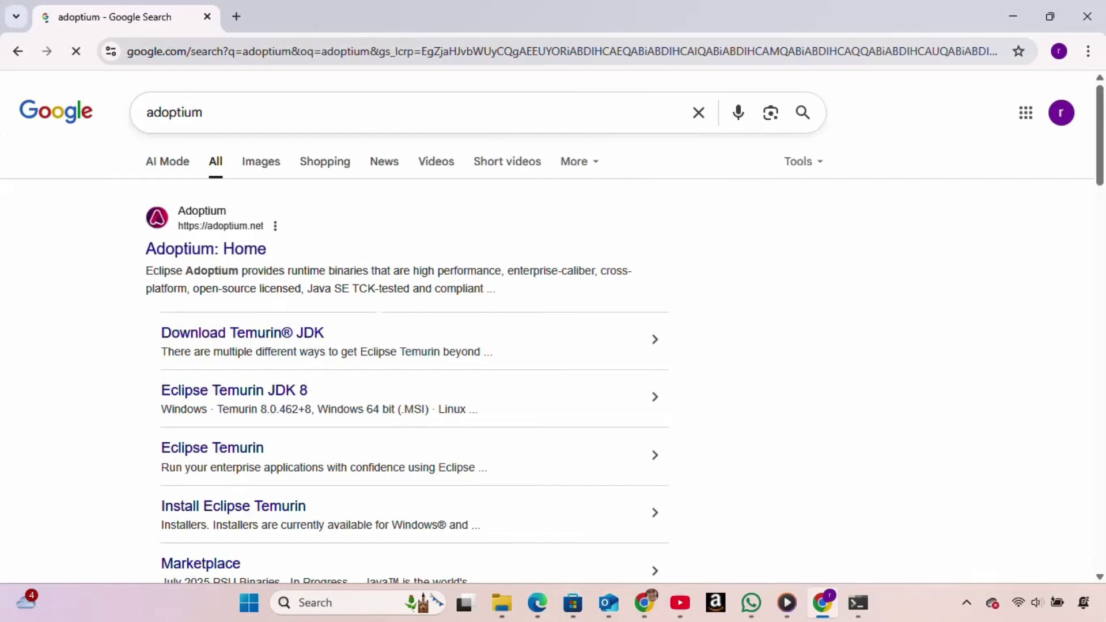
# Open 'Adoptium: Home' and download the Temurin 21 Windows x64 msi installer
pyautogui.click(214, 255)
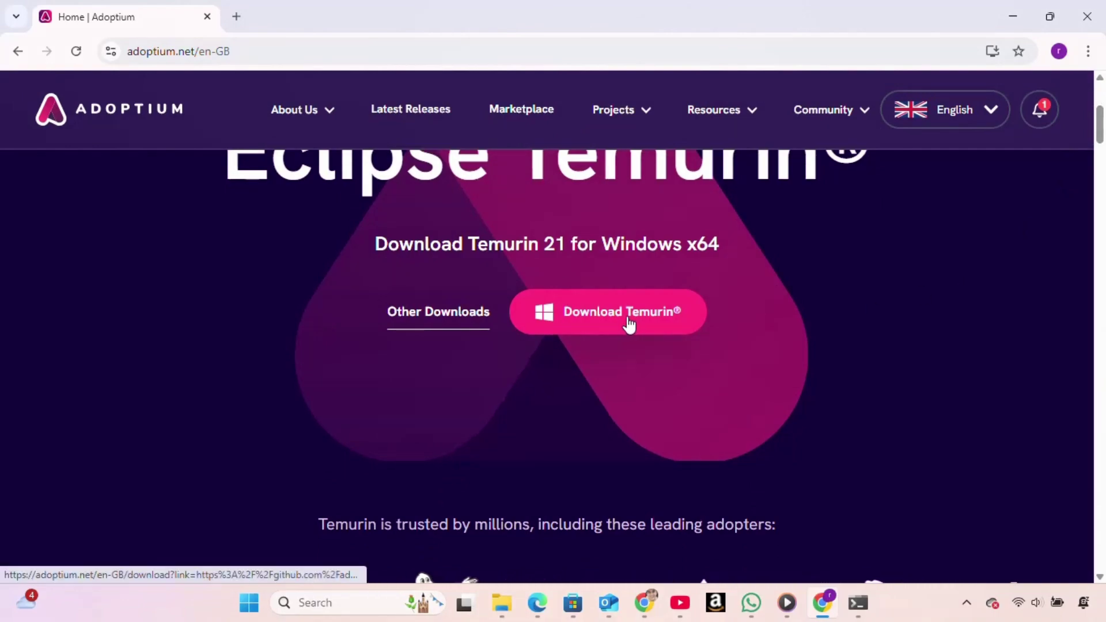
pyautogui.click(629, 322)
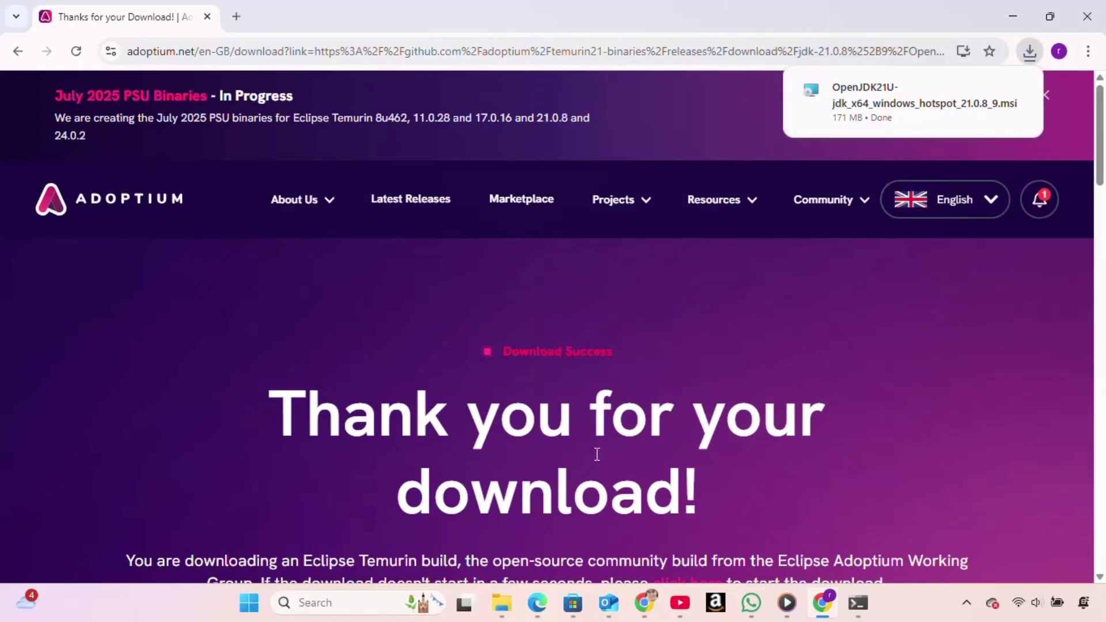
# Launch the OpenJDK21U 21.0.8 msi from Downloads and accept the license agreement
pyautogui.click(502, 603)
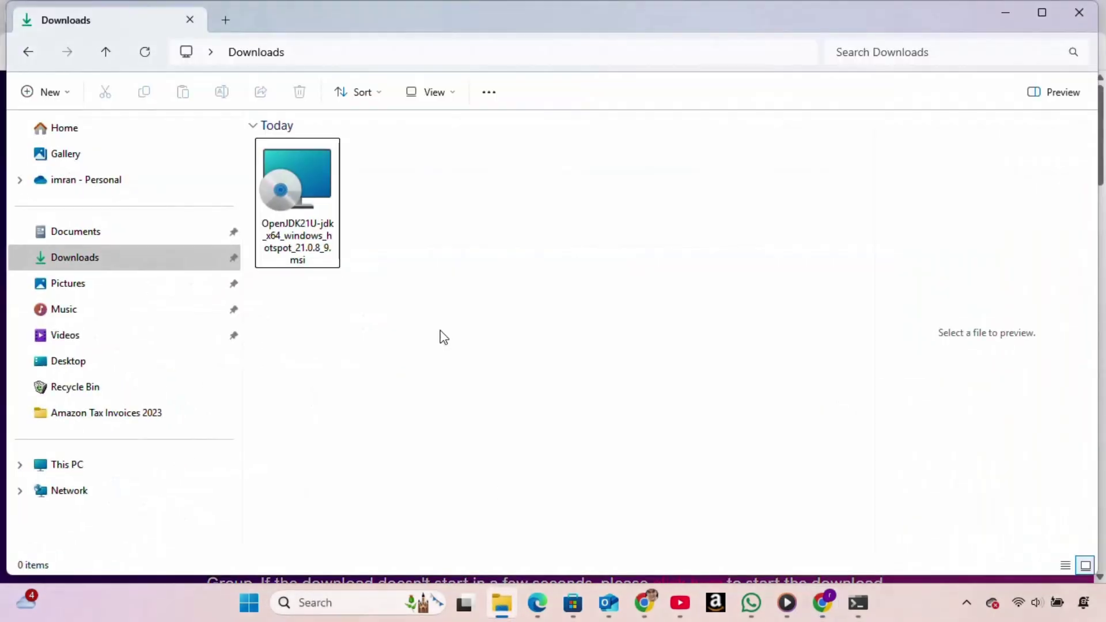
pyautogui.doubleClick(291, 205)
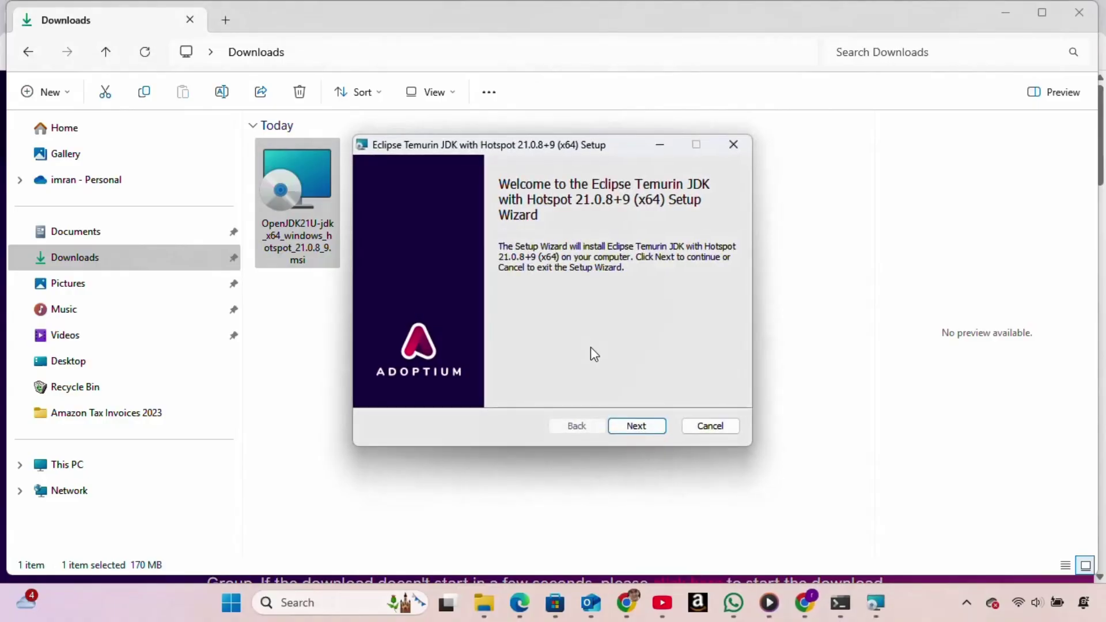
pyautogui.click(634, 434)
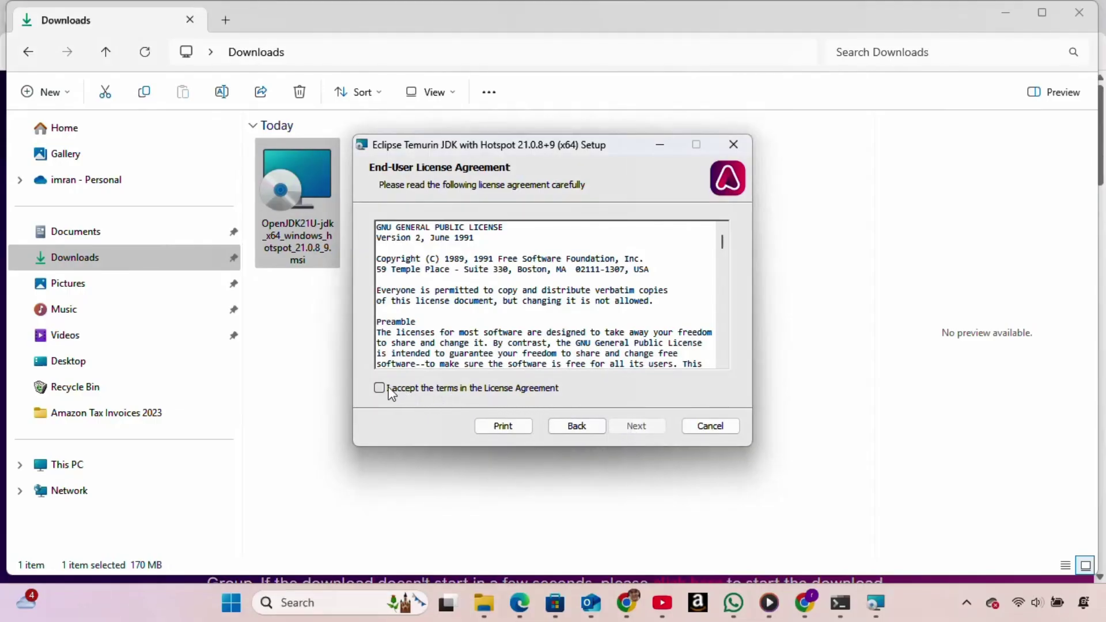
pyautogui.click(407, 389)
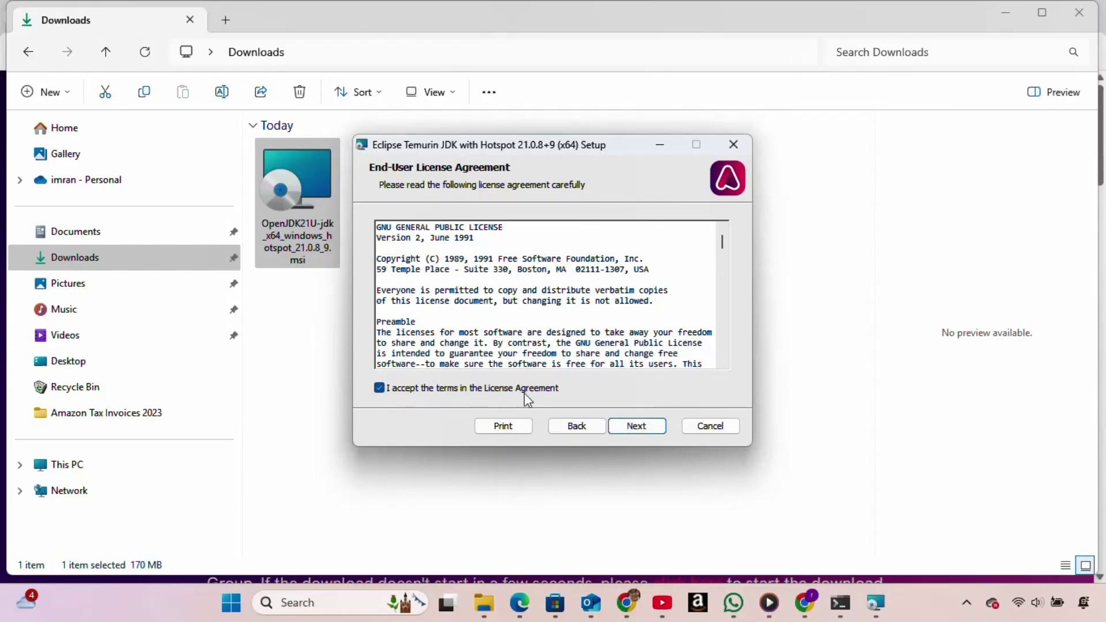
# Install JDK 21.0.8 for all users with default features, then finish the wizard
pyautogui.click(636, 426)
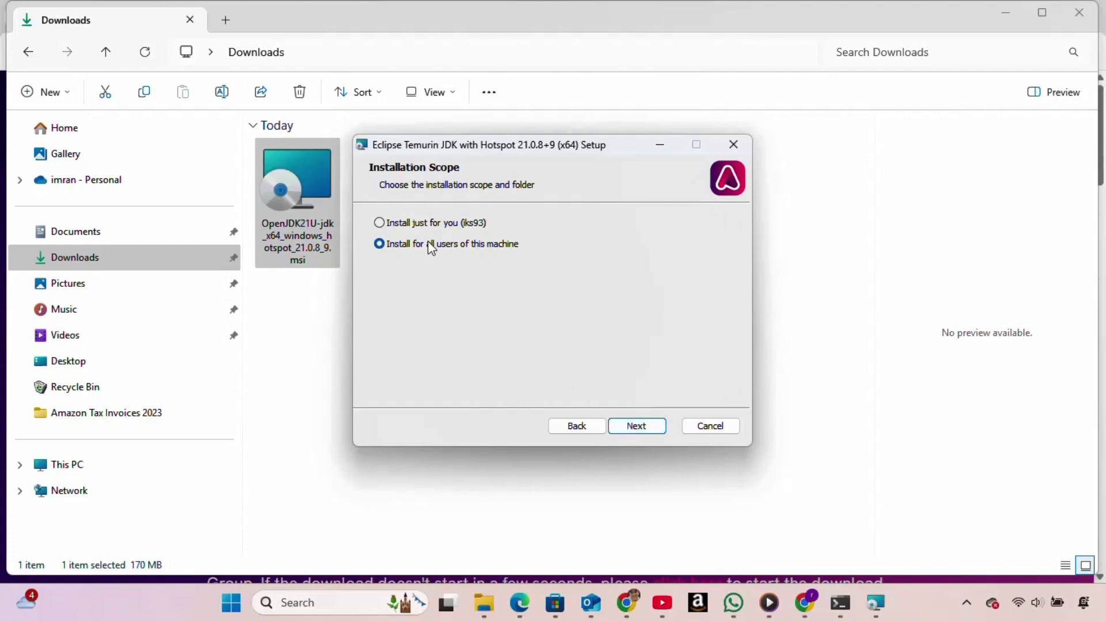
pyautogui.click(430, 223)
pyautogui.click(426, 246)
pyautogui.click(641, 425)
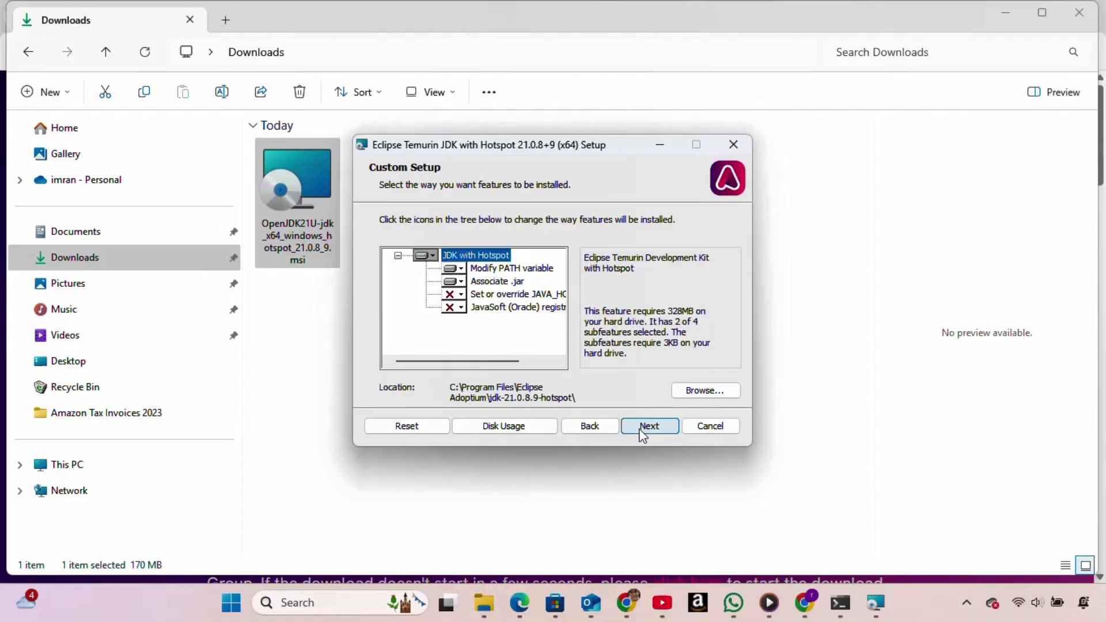
pyautogui.click(641, 429)
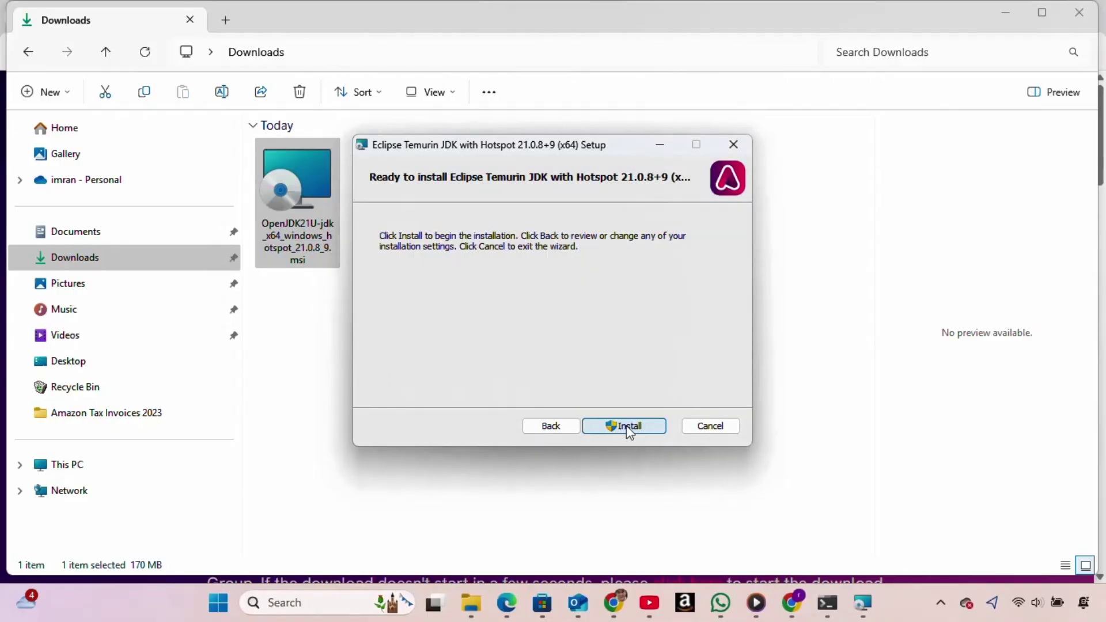
pyautogui.click(627, 427)
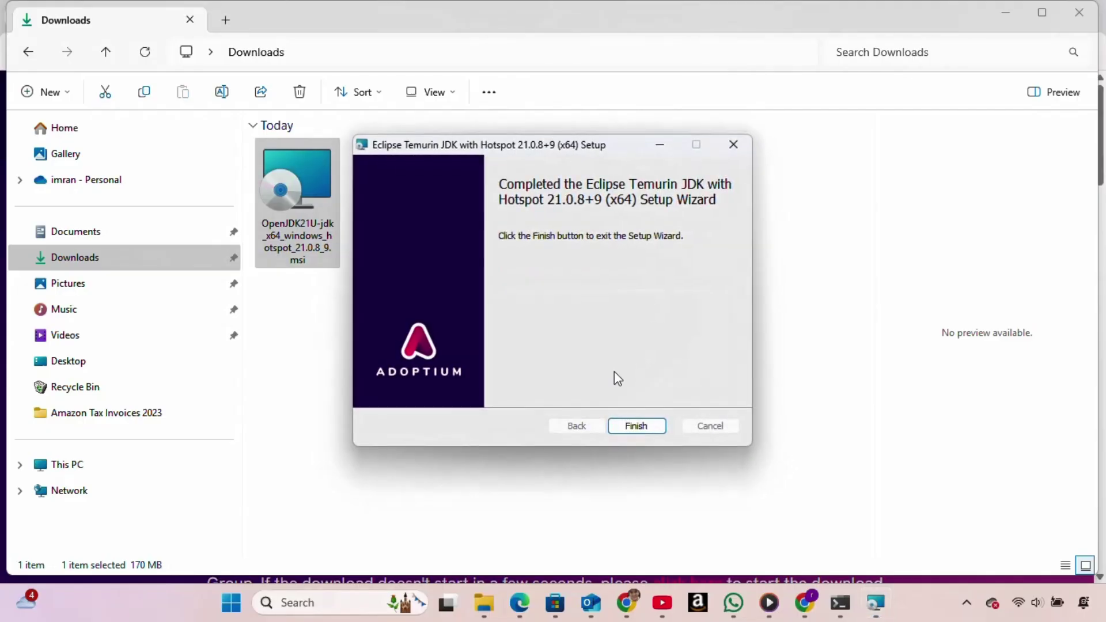
pyautogui.click(649, 424)
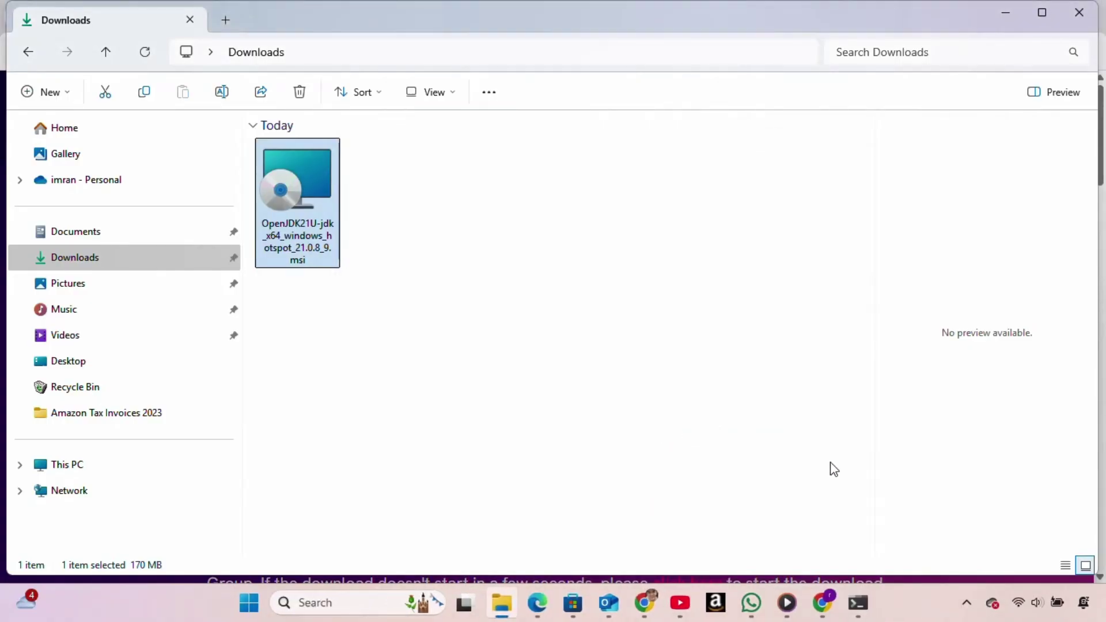
# Run 'java --version' in Windows PowerShell, showing openjdk 21.0.8 Temurin LTS
pyautogui.click(1005, 12)
pyautogui.click(1009, 18)
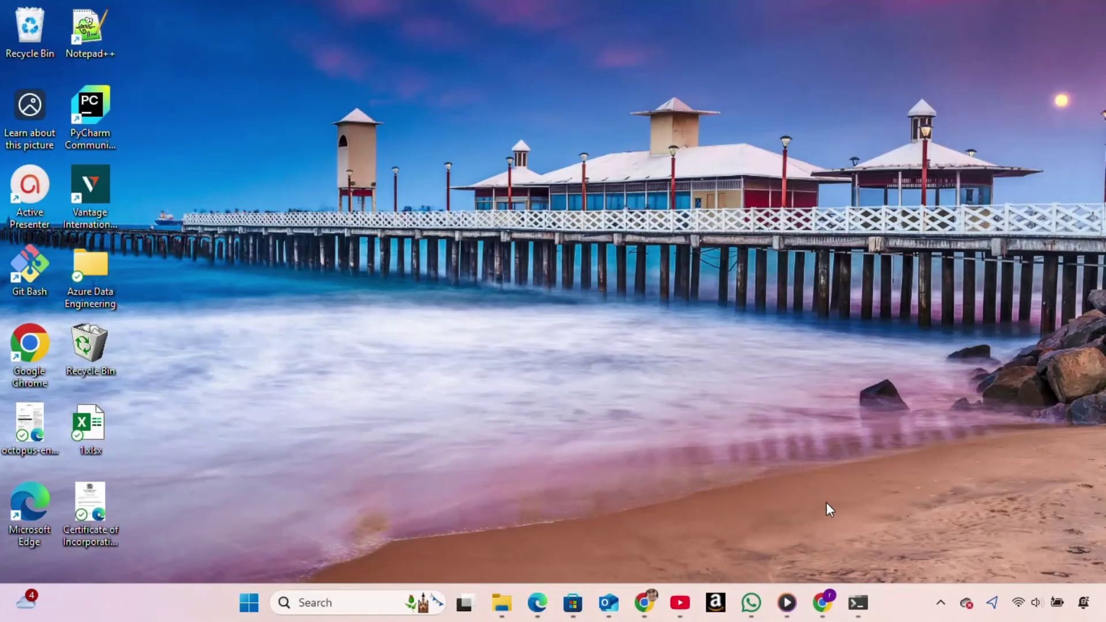
pyautogui.click(858, 602)
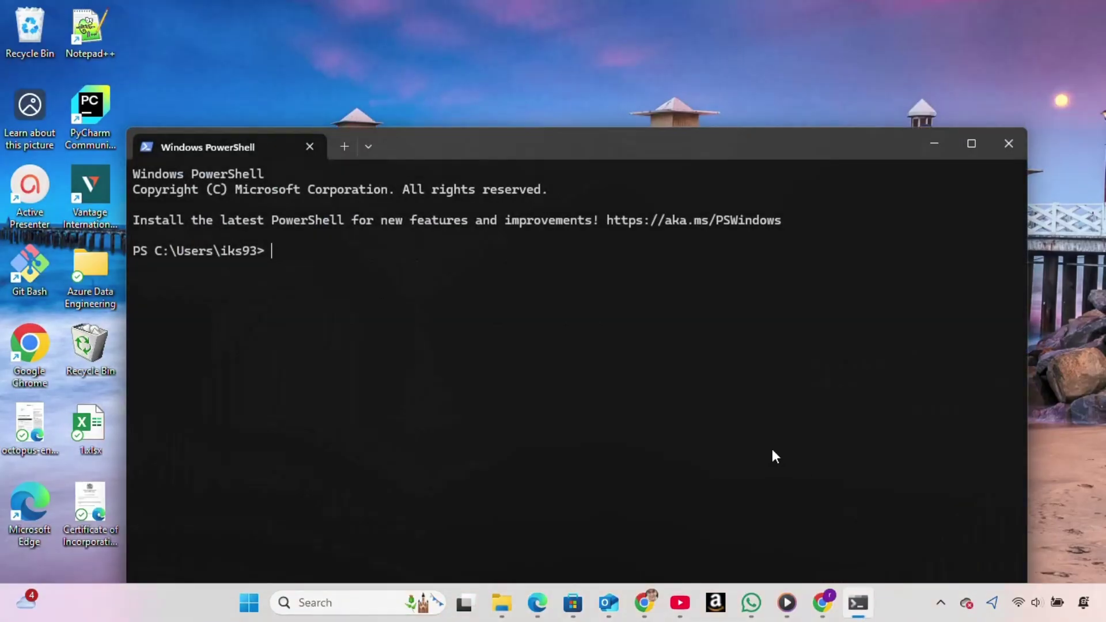
pyautogui.write('java --ve')
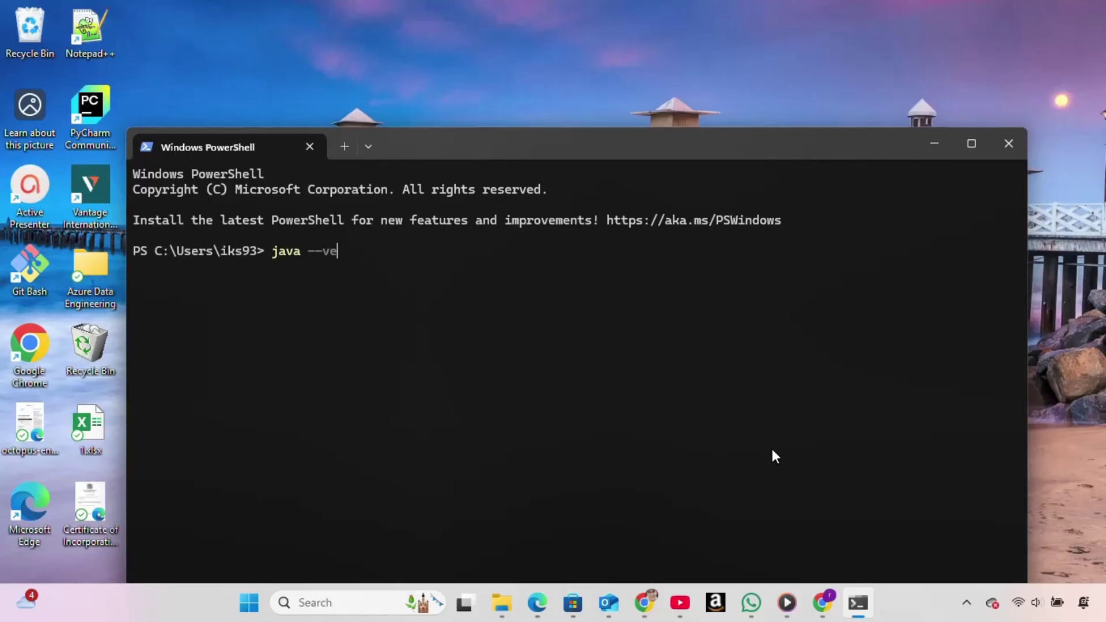
pyautogui.write('rsion')
pyautogui.press('Return')
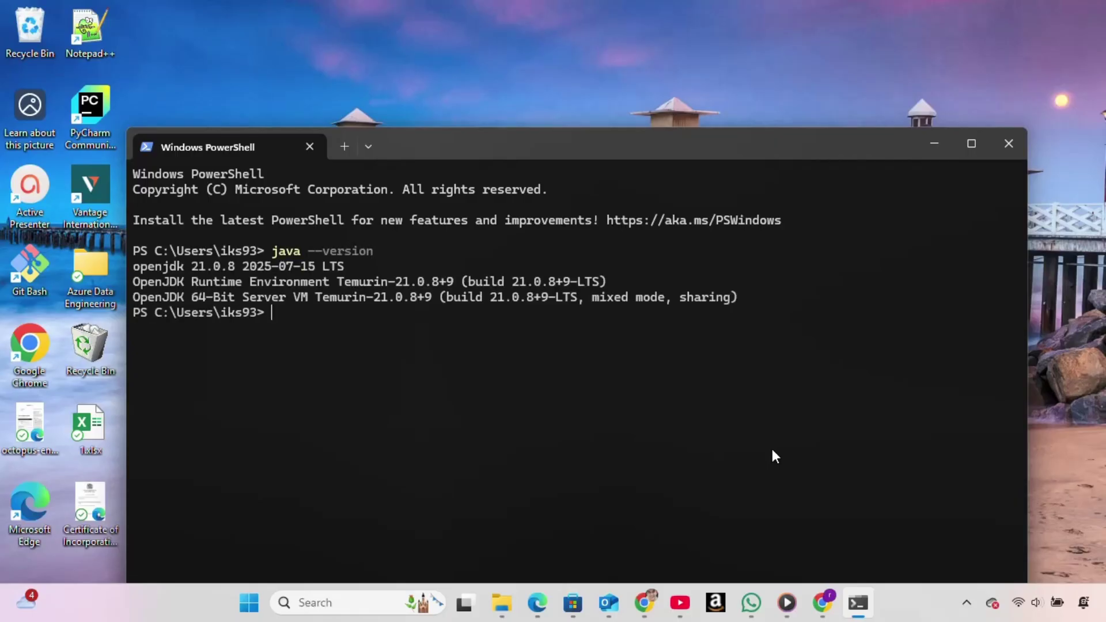
# Run 'javac --version' and confirm it reports javac 21.0.8
pyautogui.press('Up')
pyautogui.press('Left')
pyautogui.press('Left')
pyautogui.press('Left')
pyautogui.press('Left')
pyautogui.press('Left')
pyautogui.press('Left')
pyautogui.press('Left')
pyautogui.press('Left')
pyautogui.press('Left')
pyautogui.press('Left')
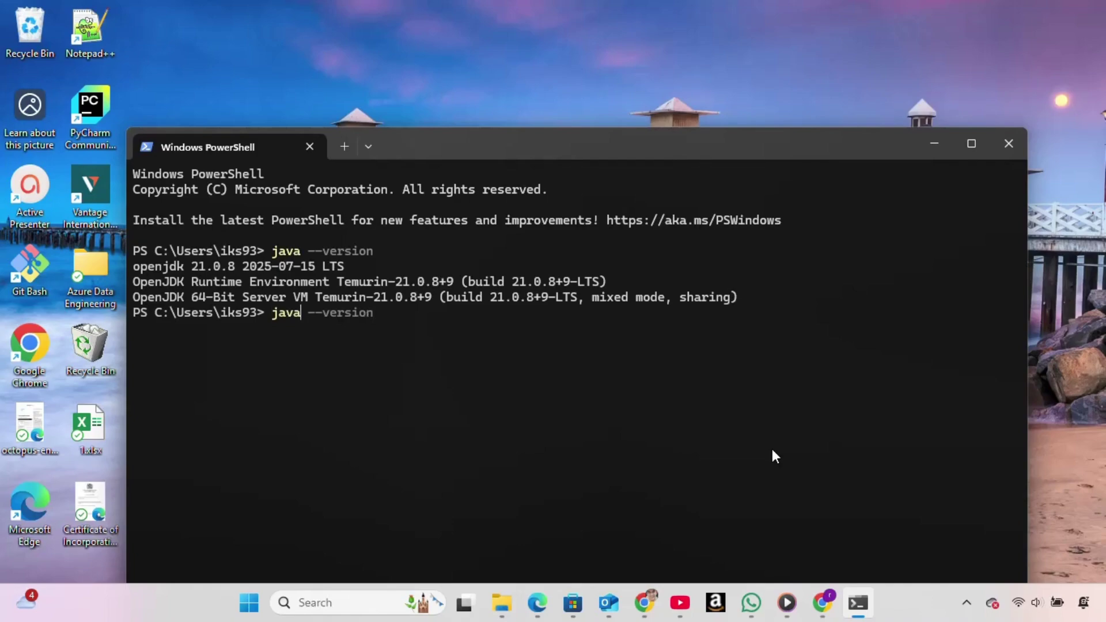
pyautogui.write('c')
pyautogui.press('Return')
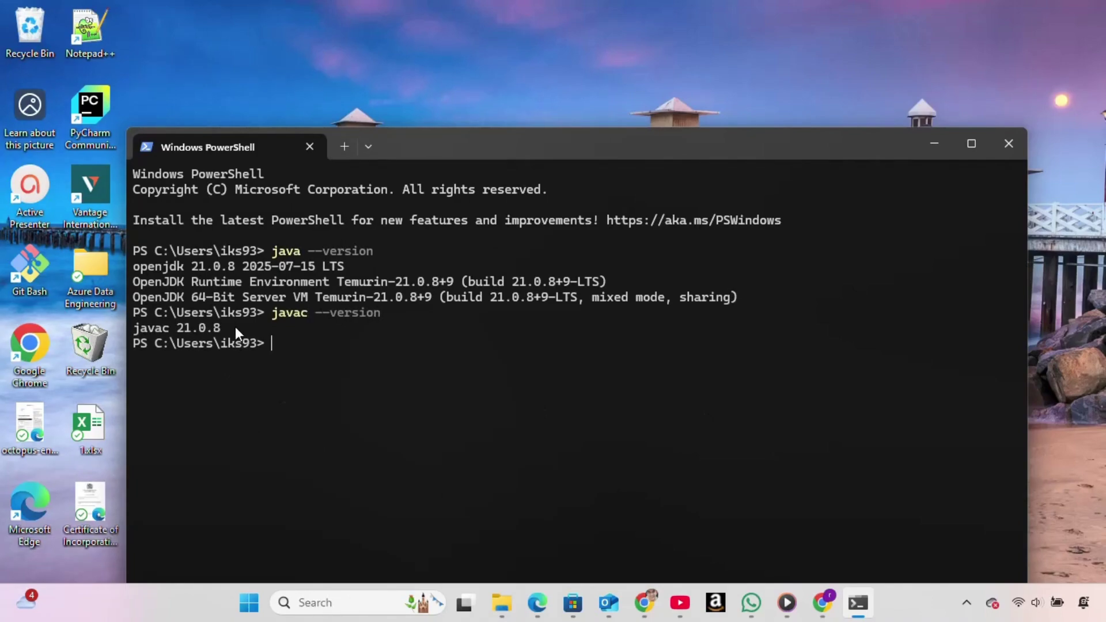
pyautogui.moveTo(235, 328); pyautogui.dragTo(135, 328)
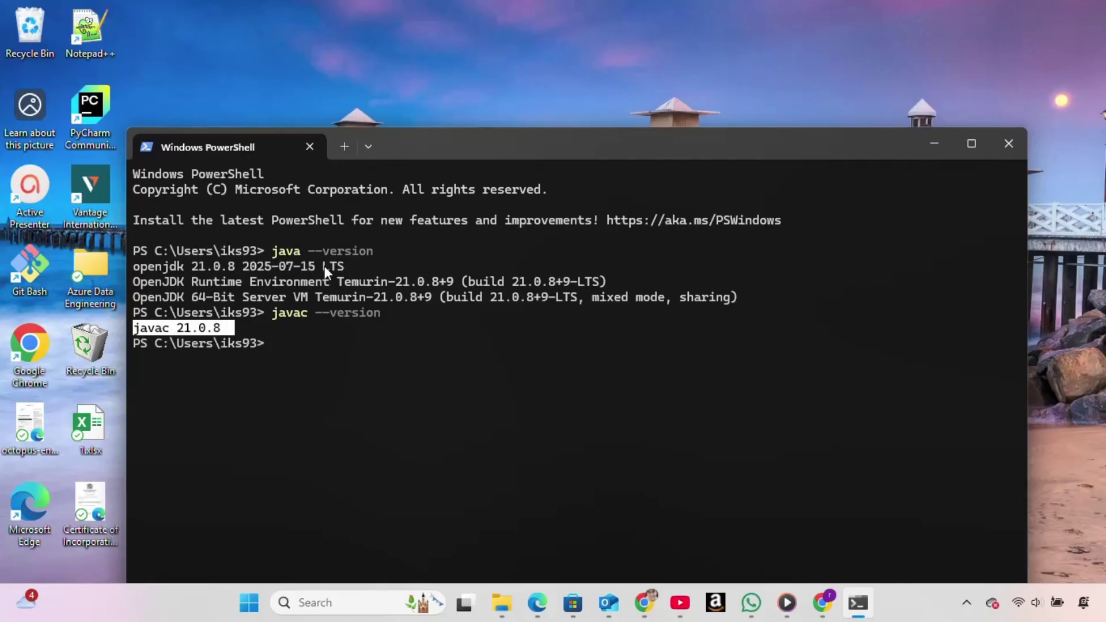